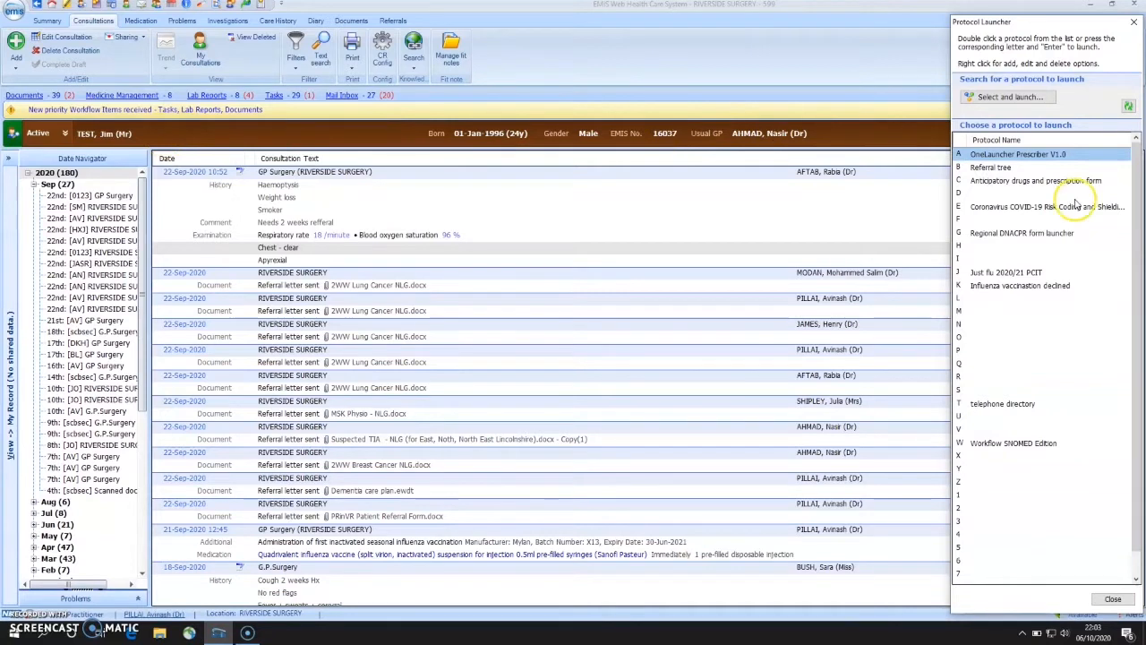
Step: Launch the Referral tree protocol and choose the 2WW/Urgent pathway for Lung and Pleural
{"action": "double_click", "coordinate": [1003, 172]}
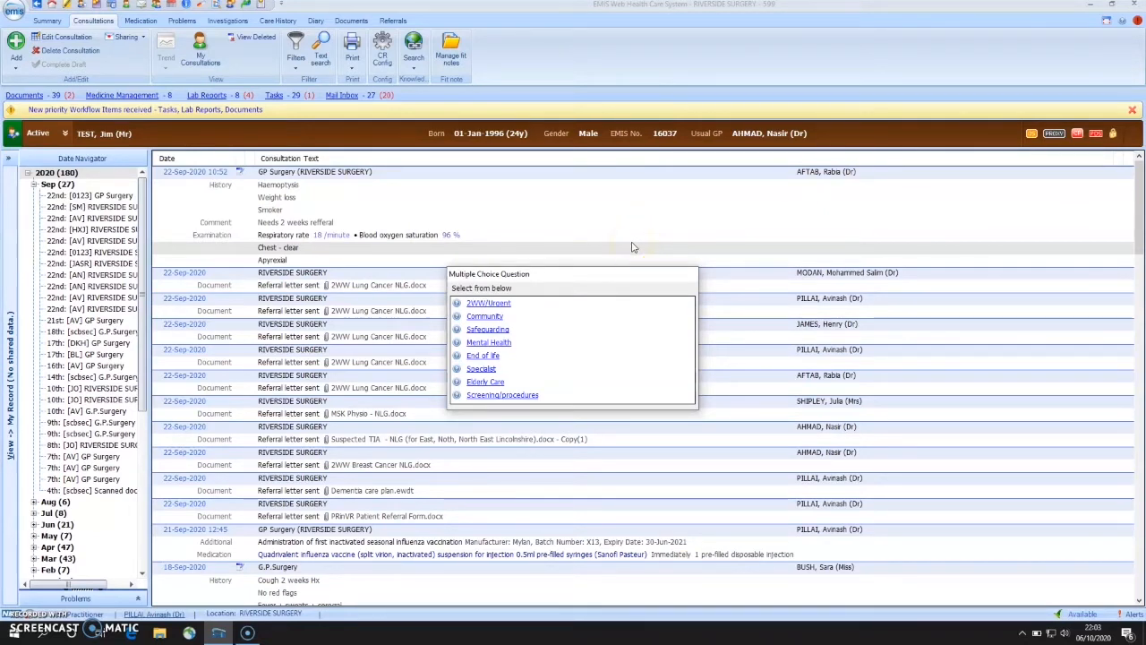
{"action": "left_click", "coordinate": [478, 305]}
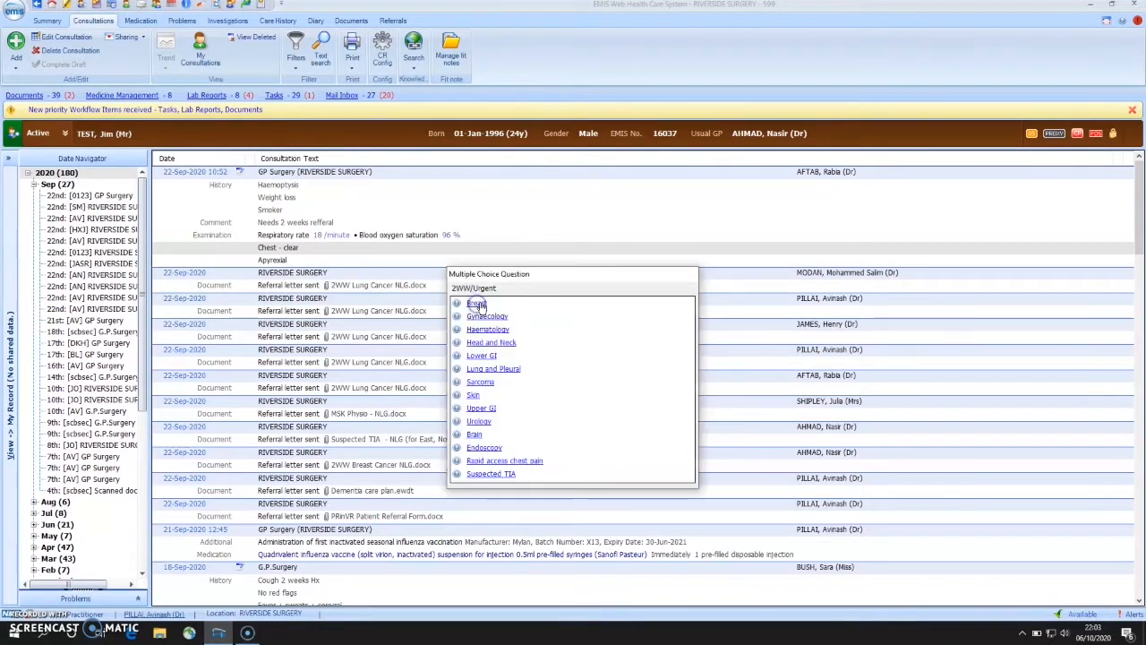
{"action": "left_click", "coordinate": [482, 368]}
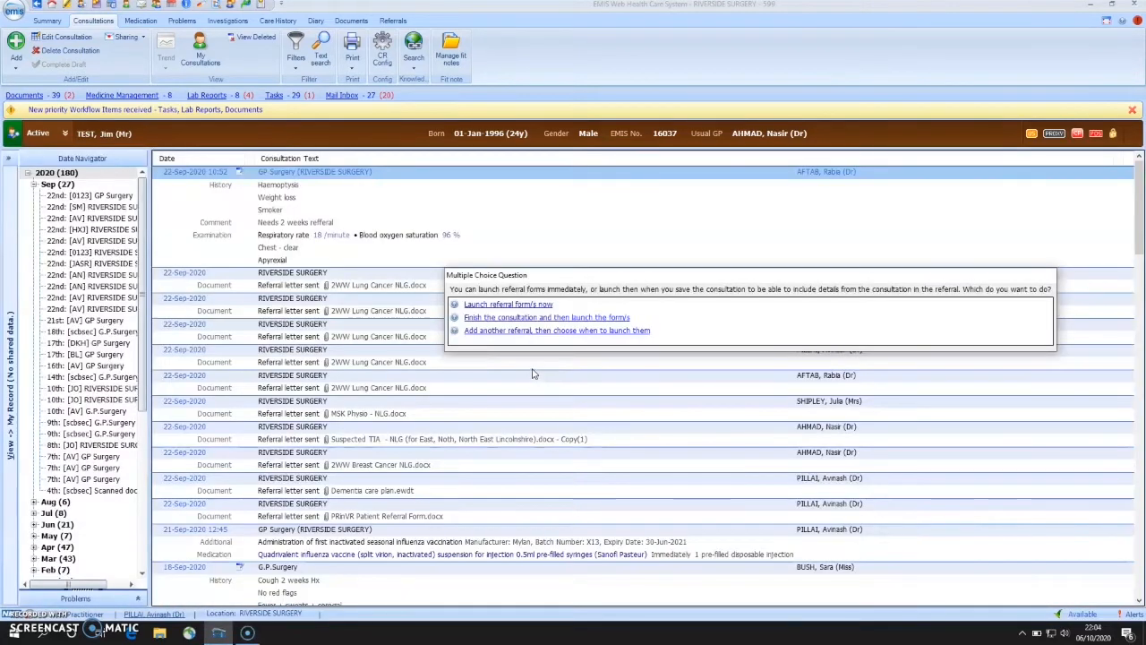
Step: Launch the referral form immediately for NLG and accept the prefilled referrer name
{"action": "left_click", "coordinate": [515, 305]}
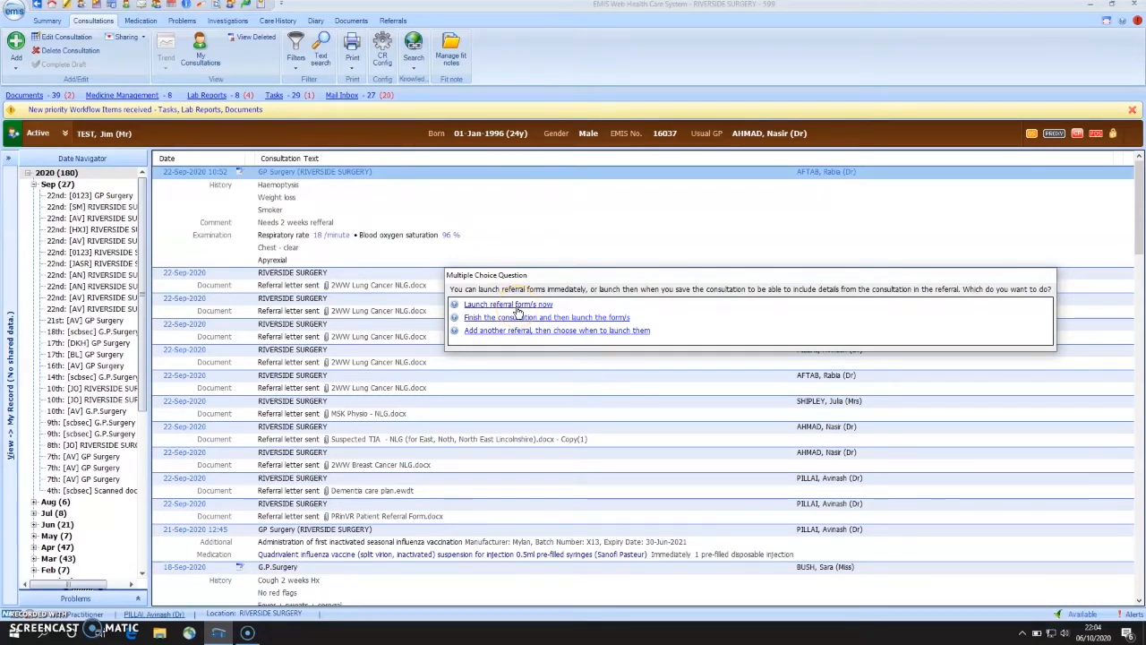
{"action": "left_click", "coordinate": [516, 306]}
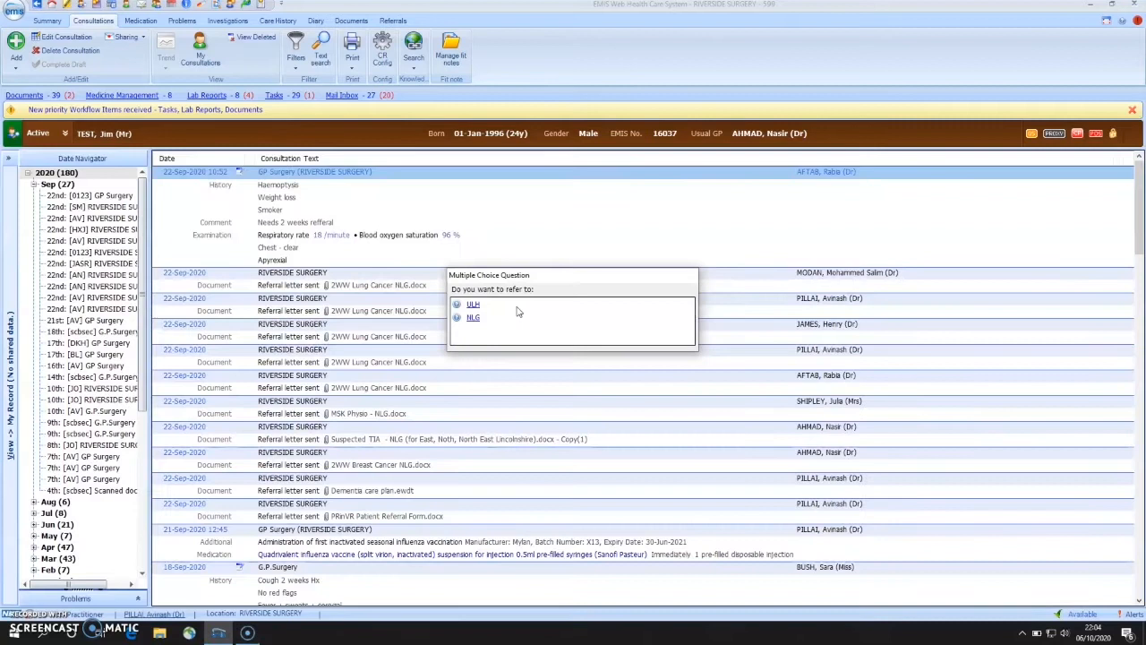
{"action": "left_click", "coordinate": [475, 320]}
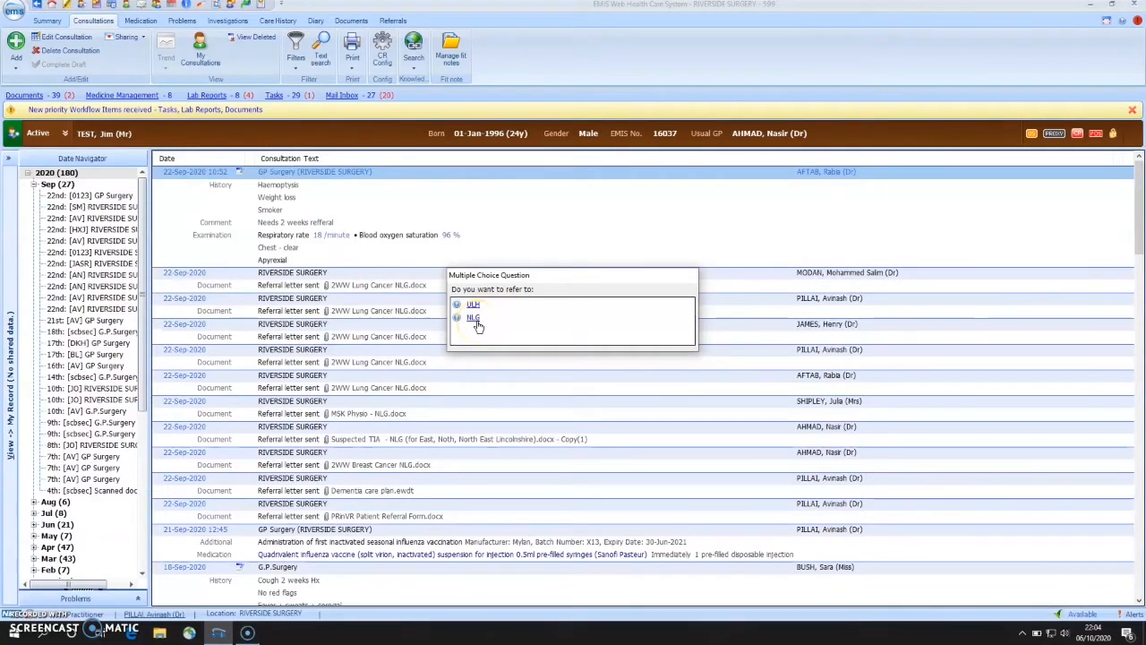
{"action": "left_click", "coordinate": [473, 318]}
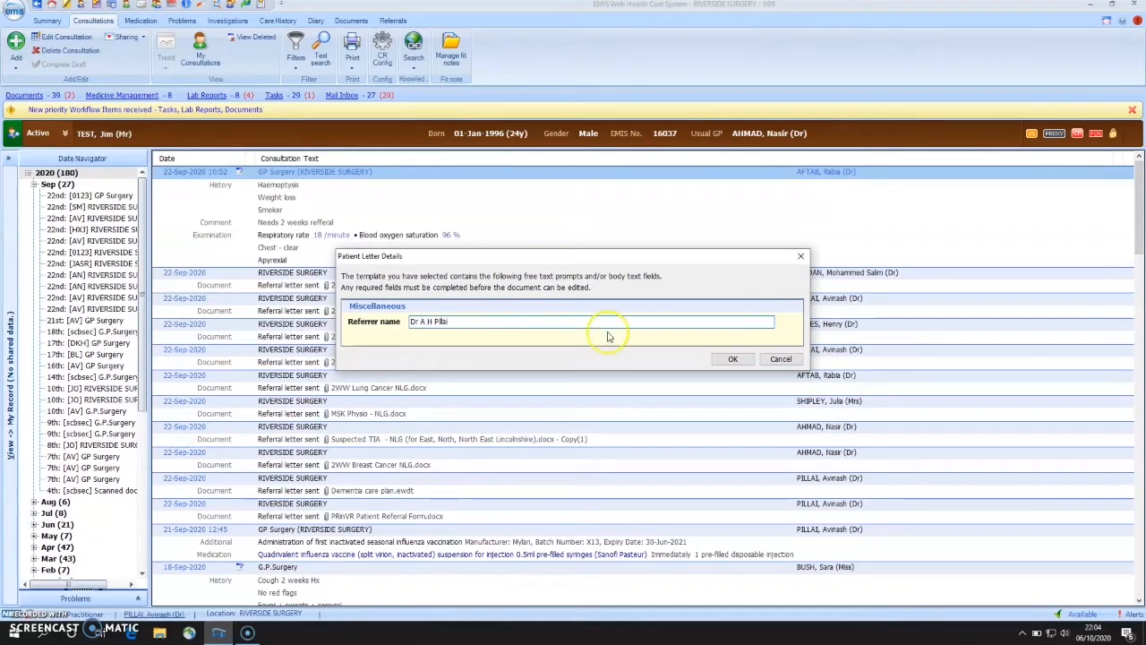
{"action": "left_click", "coordinate": [729, 358]}
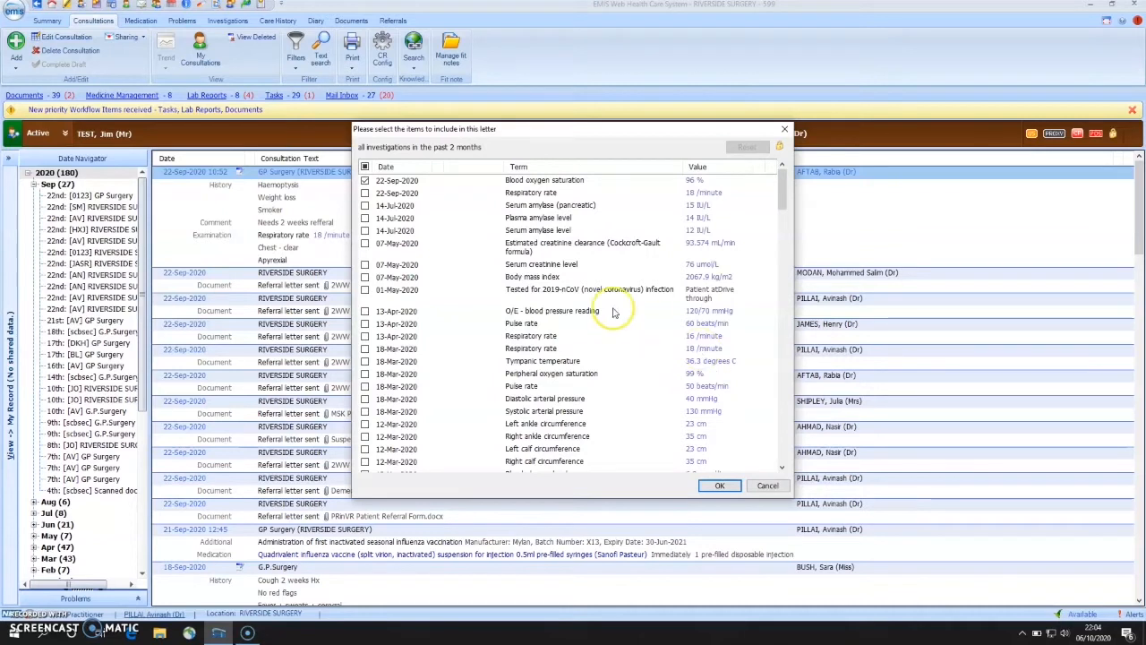
Step: Add the 14-Jul-2020 Serum amylase (pancreatic) and Serum amylase level results to the letter's investigations and confirm the selection
{"action": "left_click", "coordinate": [365, 205]}
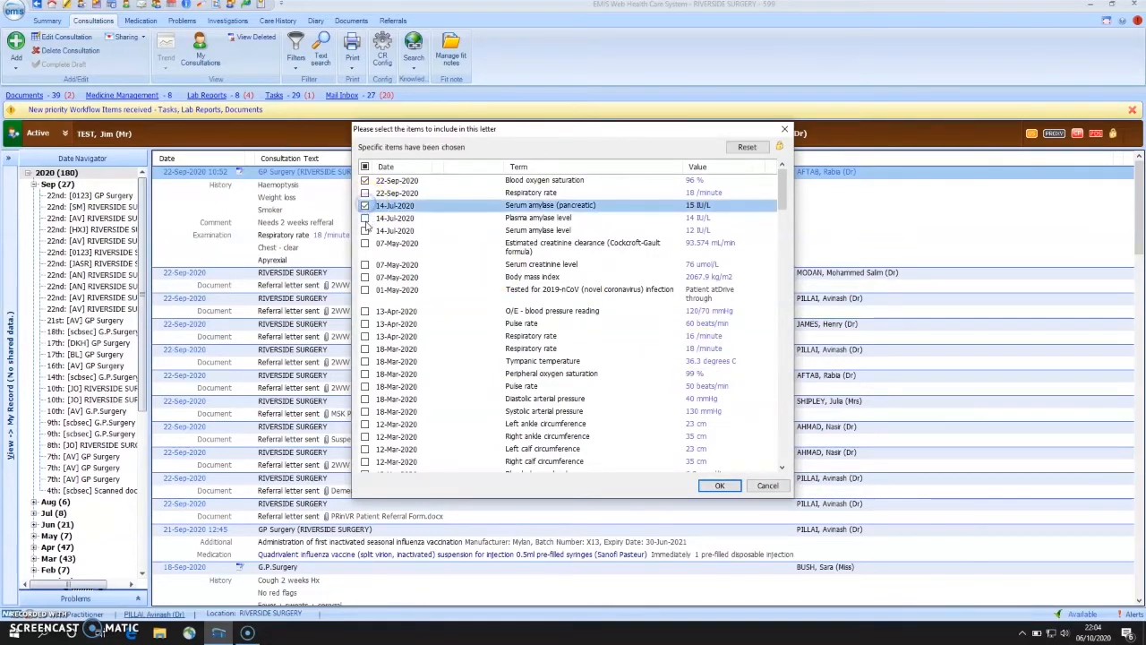
{"action": "left_click", "coordinate": [366, 230]}
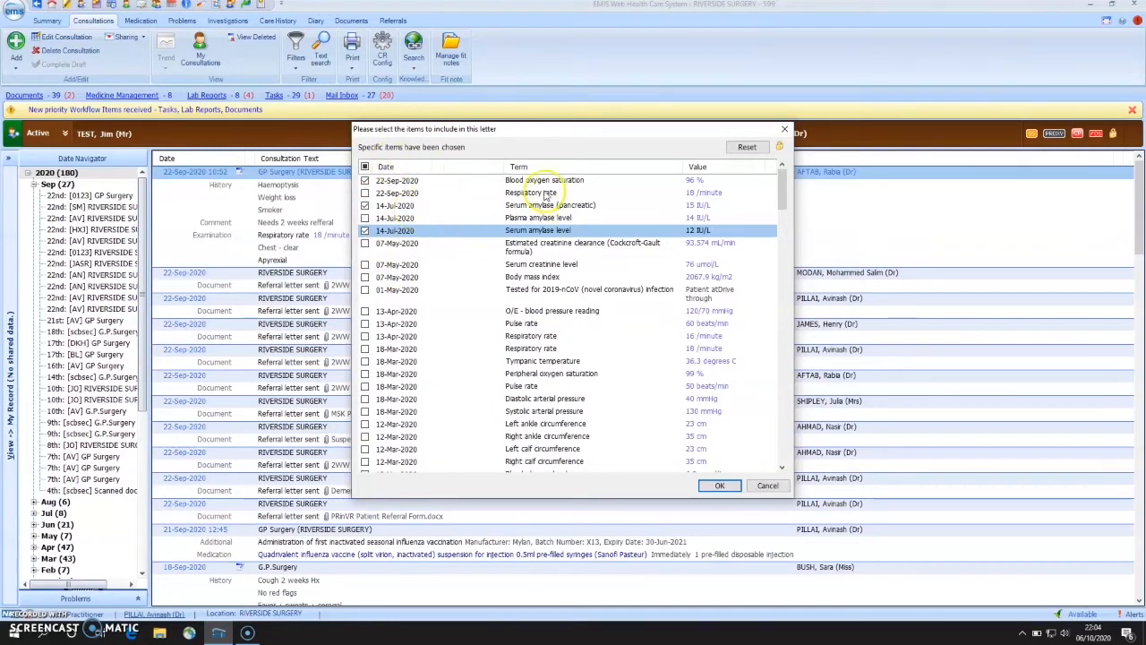
{"action": "mouse_move", "coordinate": [781, 184]}
{"action": "left_mouse_down"}
{"action": "mouse_move", "coordinate": [782, 249]}
{"action": "mouse_move", "coordinate": [785, 174]}
{"action": "left_mouse_up"}
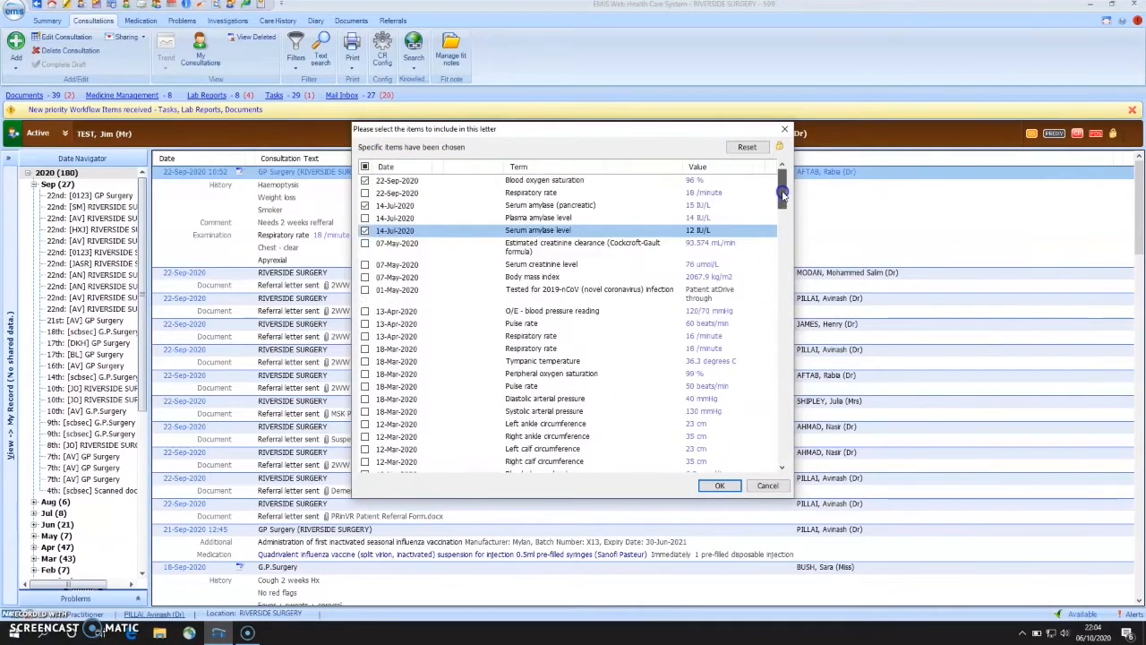
{"action": "left_click", "coordinate": [717, 489]}
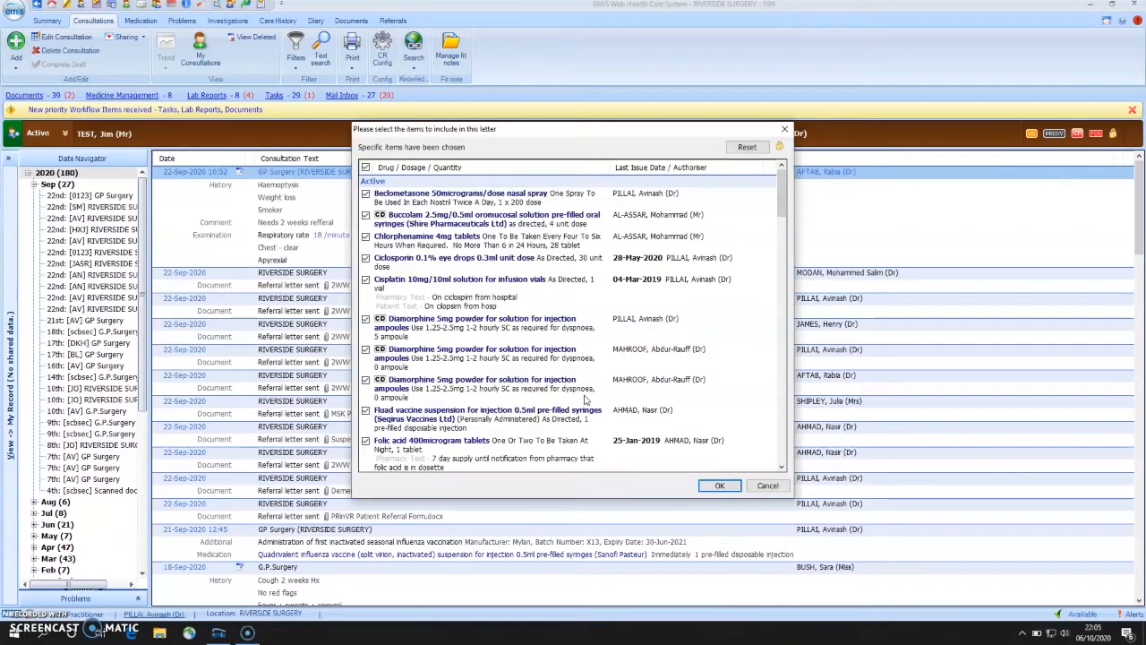
Step: Include only the Beclometasone, Buccolam, Ciclosporin and Cisplatin medications in the letter and confirm the selection
{"action": "left_click", "coordinate": [783, 280]}
{"action": "left_click_drag", "start_coordinate": [783, 280], "coordinate": [781, 184]}
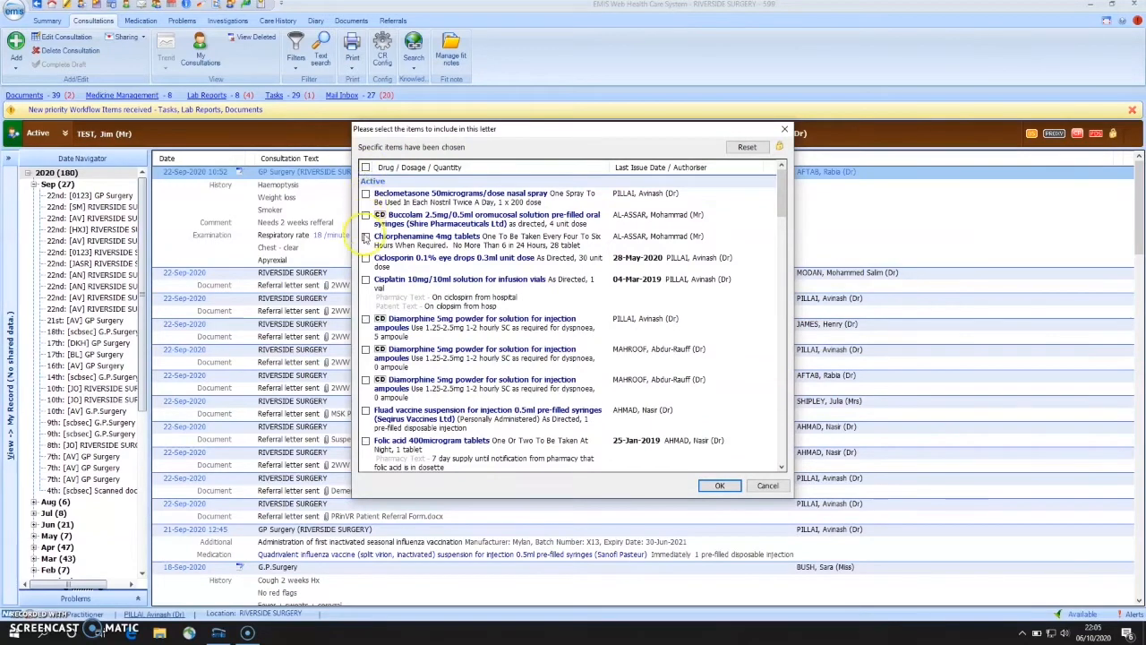
{"action": "left_click", "coordinate": [365, 194]}
{"action": "left_click", "coordinate": [366, 216]}
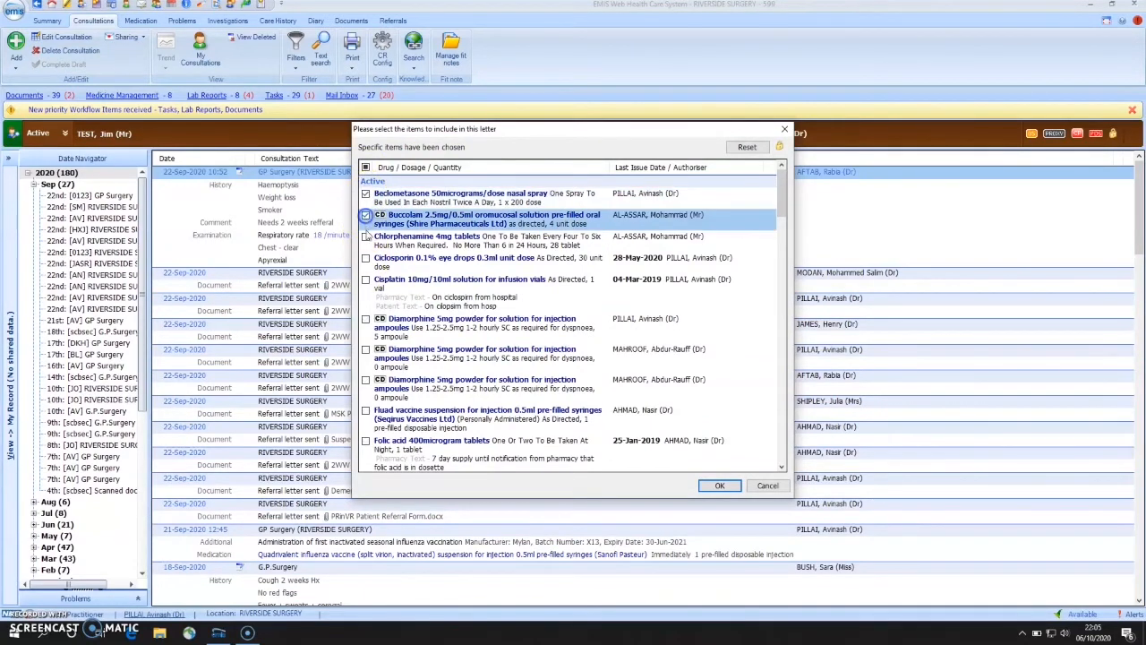
{"action": "left_click", "coordinate": [366, 237]}
{"action": "left_click", "coordinate": [365, 237]}
{"action": "left_click", "coordinate": [365, 259]}
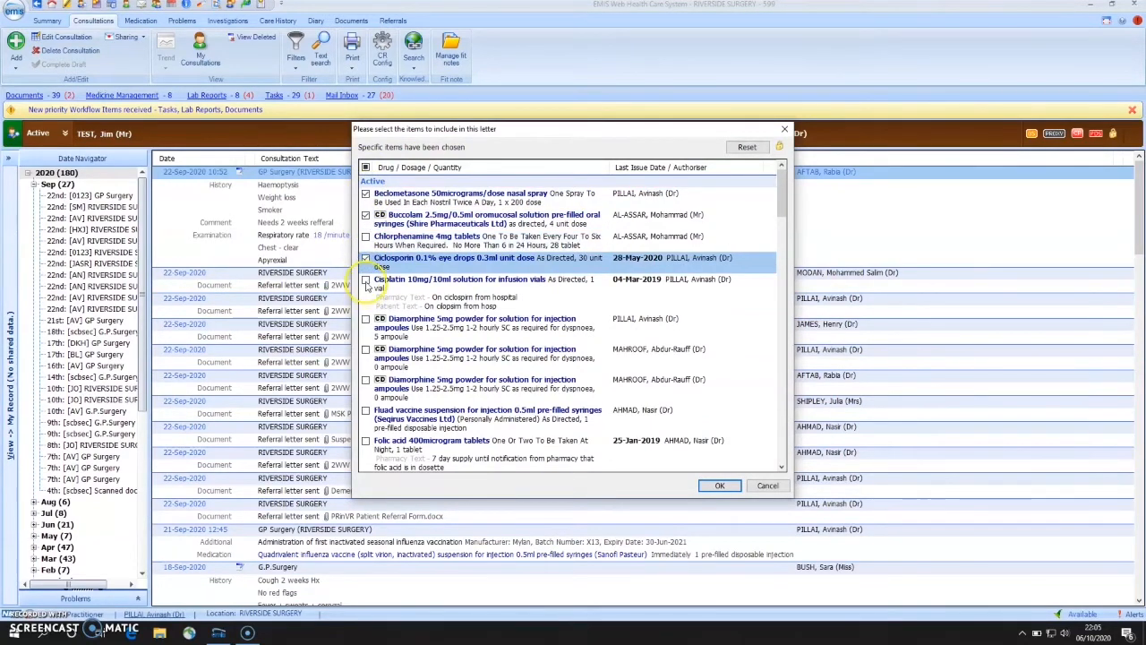
{"action": "left_click", "coordinate": [365, 281]}
{"action": "left_click", "coordinate": [718, 485]}
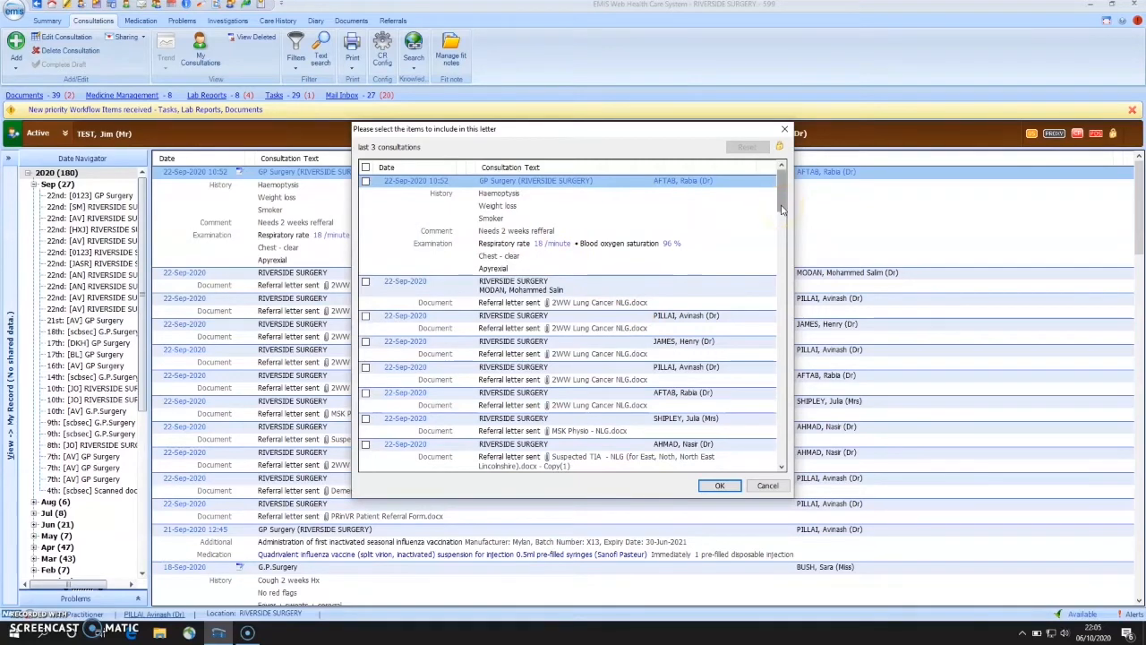
Step: Include the 18-Sep-2020 and 22-Sep-2020 10:52 consultations in the letter and confirm the selection
{"action": "left_click_drag", "start_coordinate": [781, 208], "coordinate": [785, 259]}
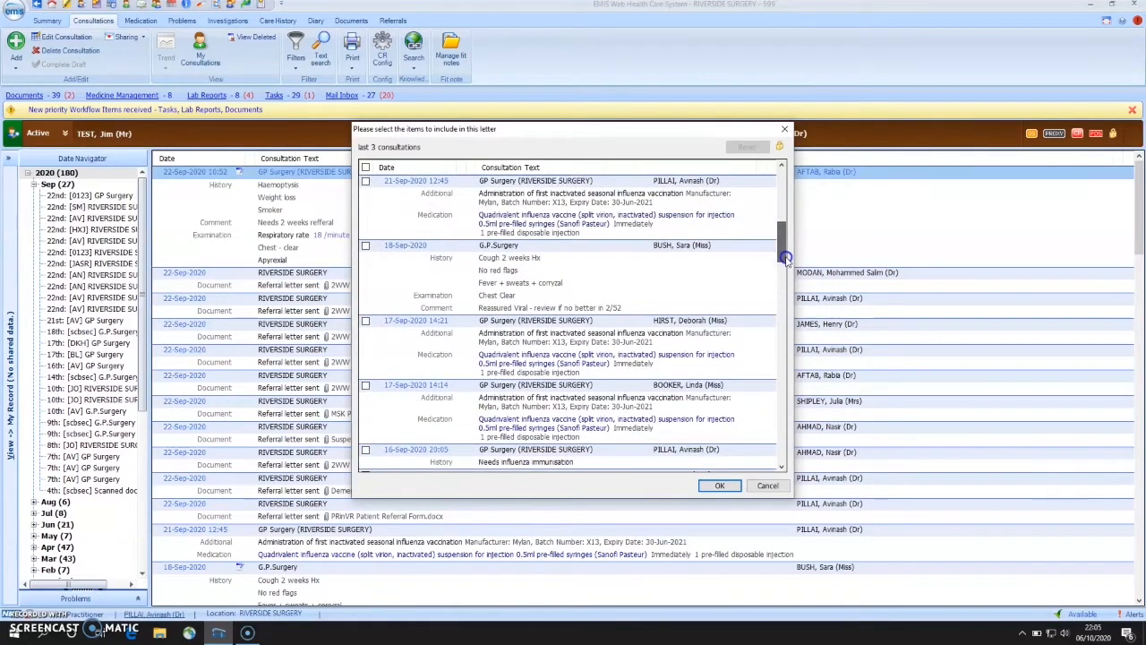
{"action": "left_click", "coordinate": [365, 247]}
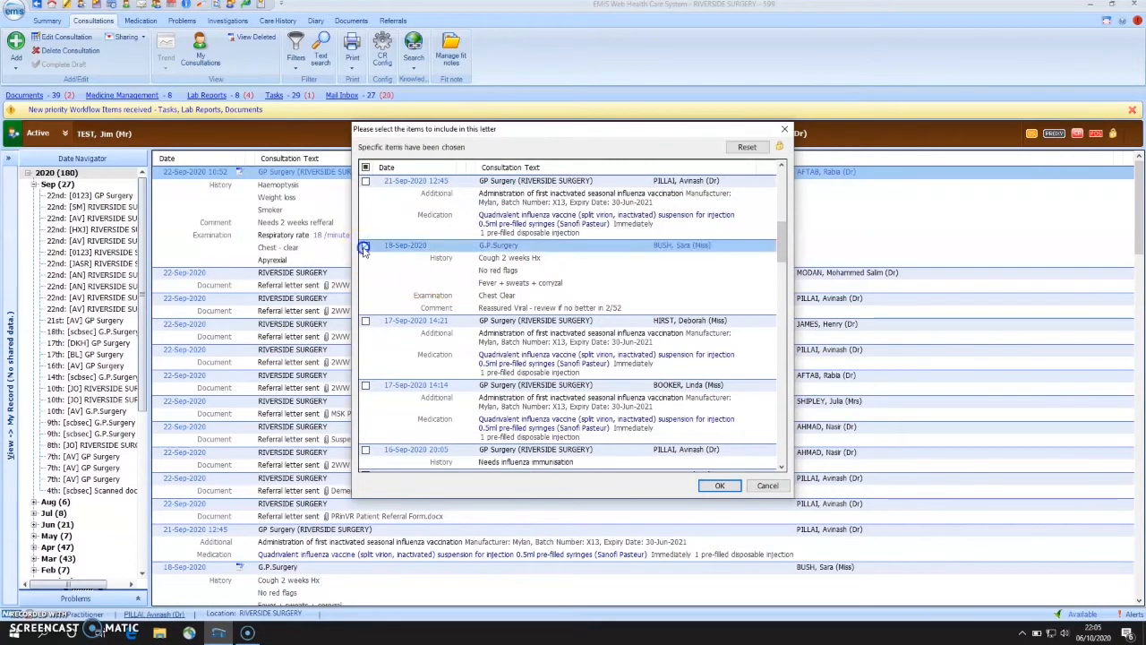
{"action": "left_click_drag", "start_coordinate": [782, 256], "coordinate": [782, 200]}
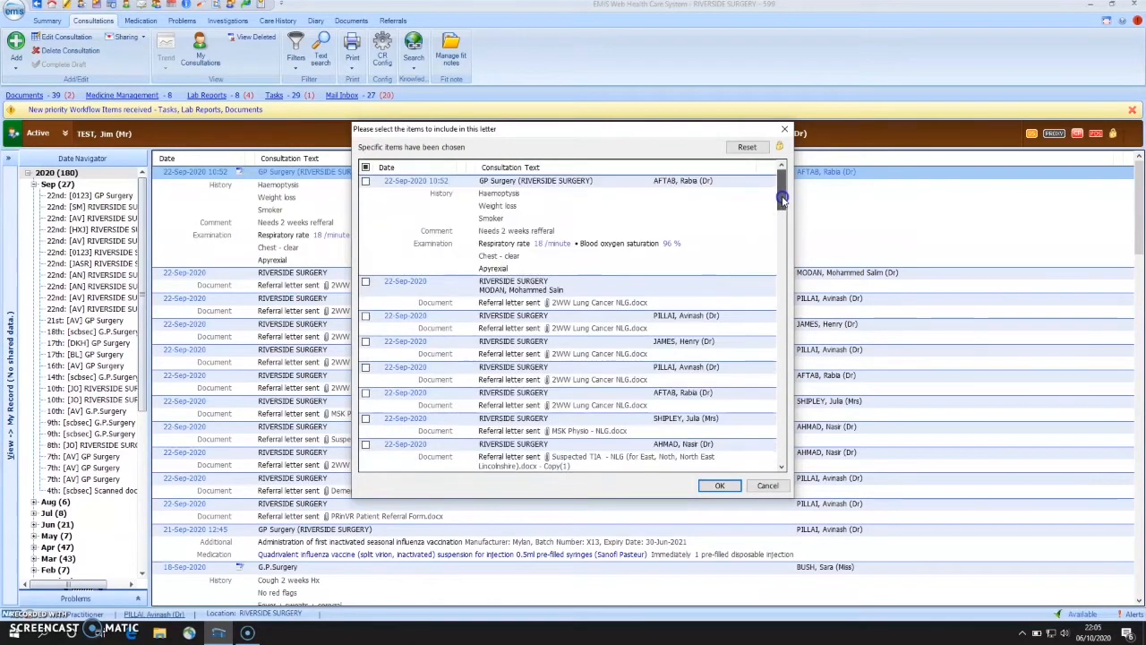
{"action": "left_click", "coordinate": [365, 180]}
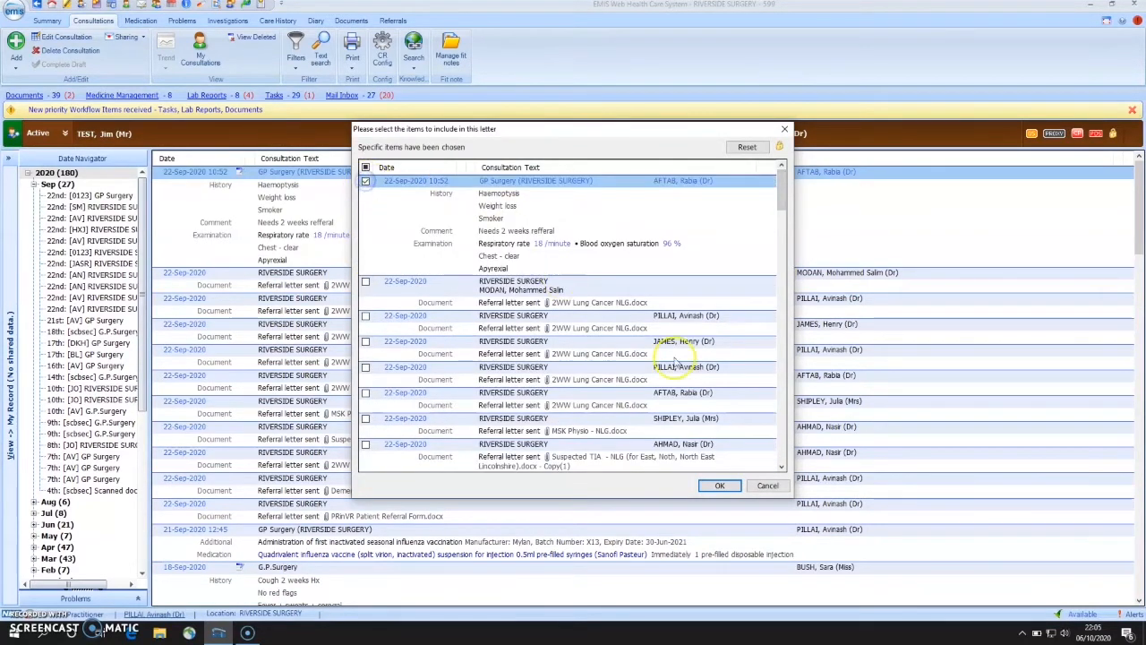
{"action": "left_click", "coordinate": [720, 486]}
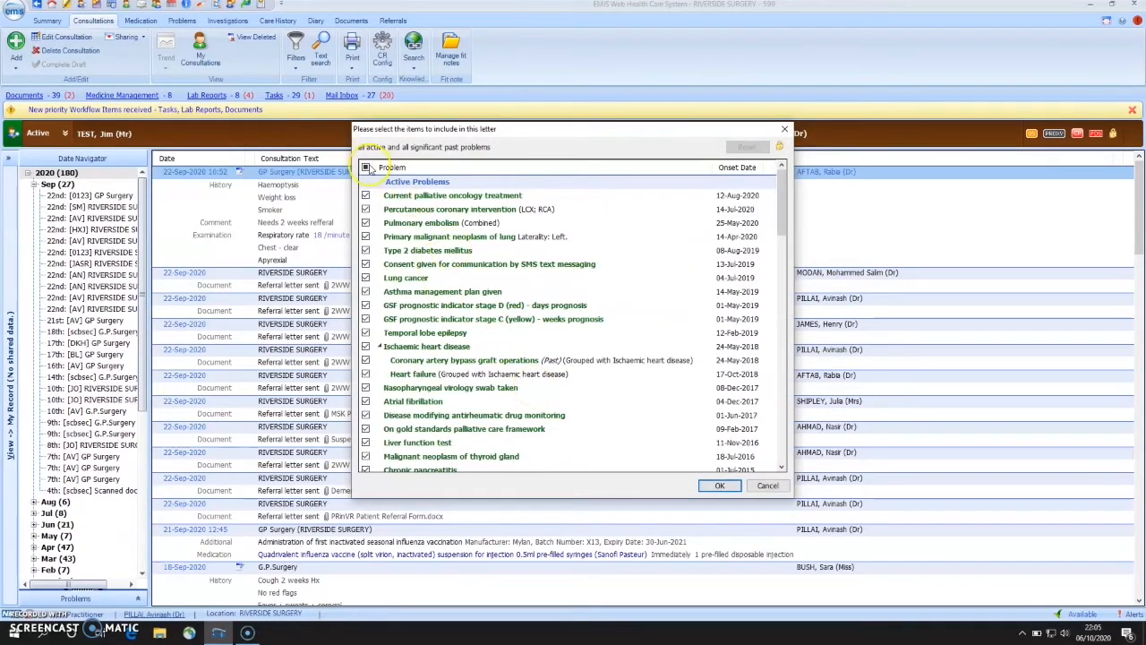
Step: Clear all problems, include only Type 2 diabetes mellitus, Ischaemic heart disease, Heart failure and Atrial fibrillation, and generate the referral form
{"action": "left_click", "coordinate": [366, 168]}
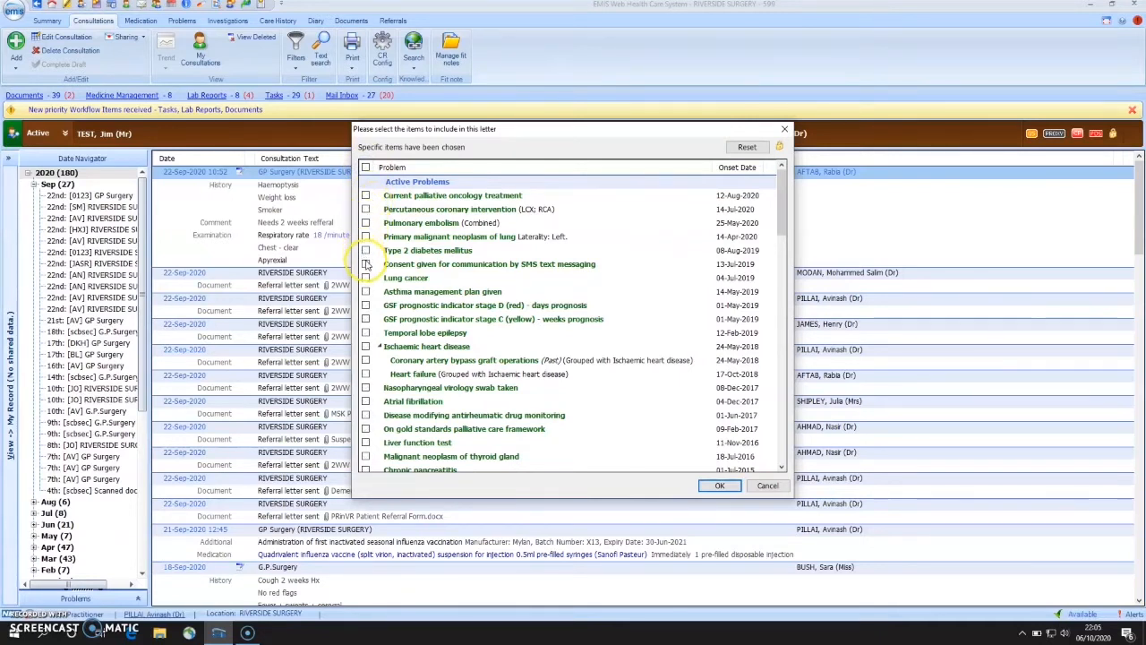
{"action": "left_click", "coordinate": [365, 250]}
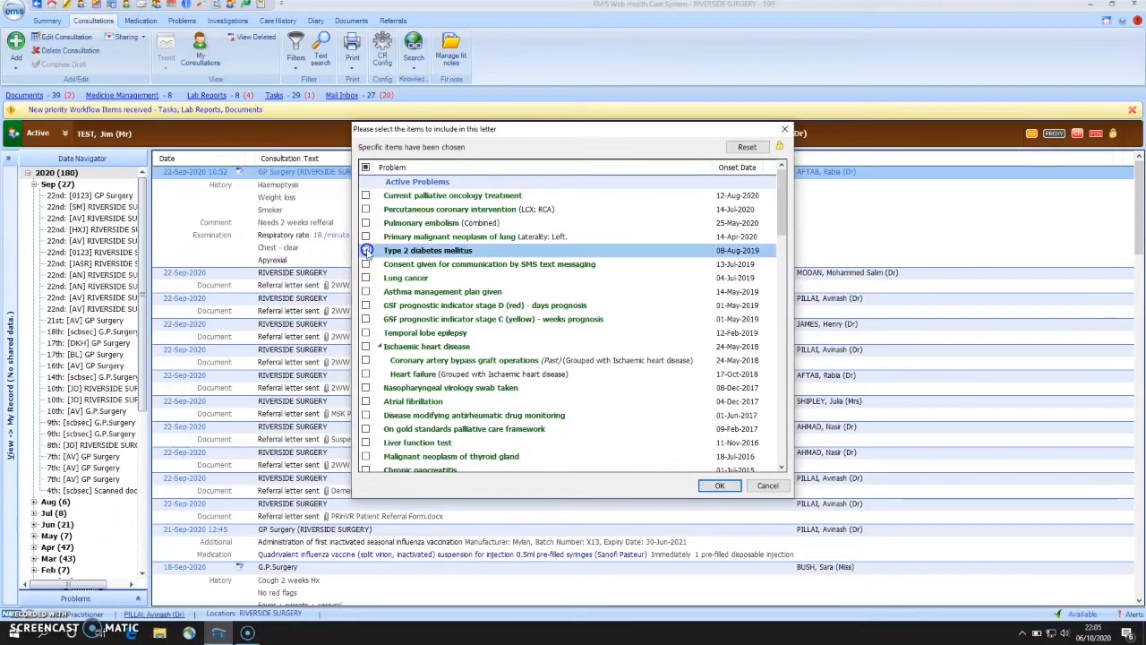
{"action": "left_click", "coordinate": [366, 347]}
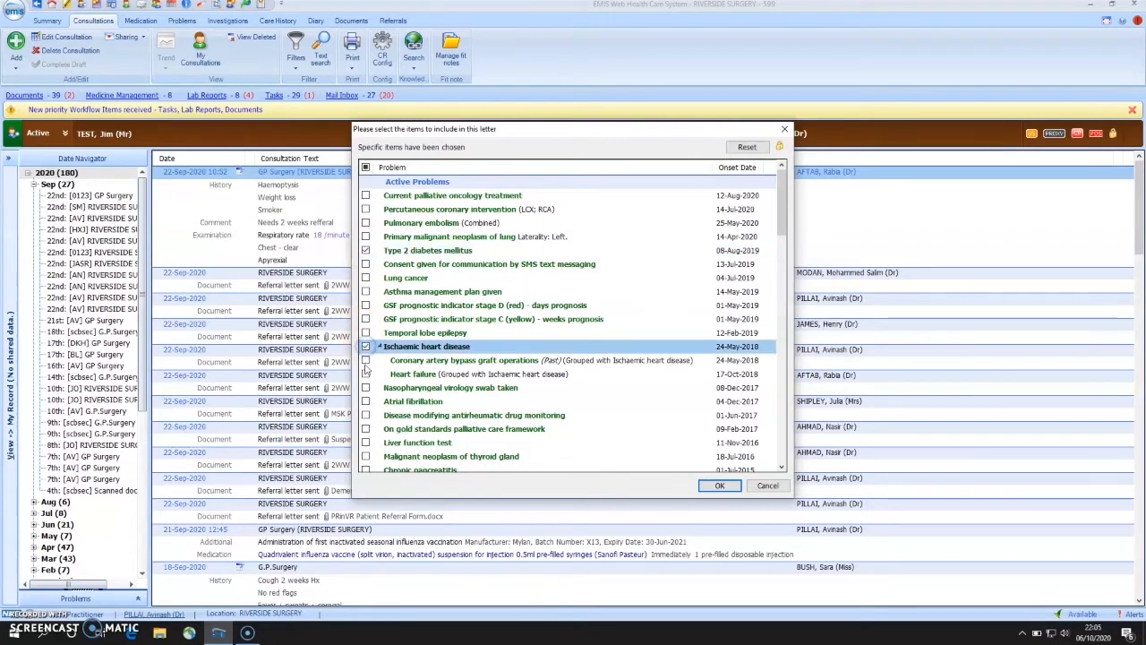
{"action": "left_click", "coordinate": [365, 374]}
{"action": "left_click", "coordinate": [365, 401]}
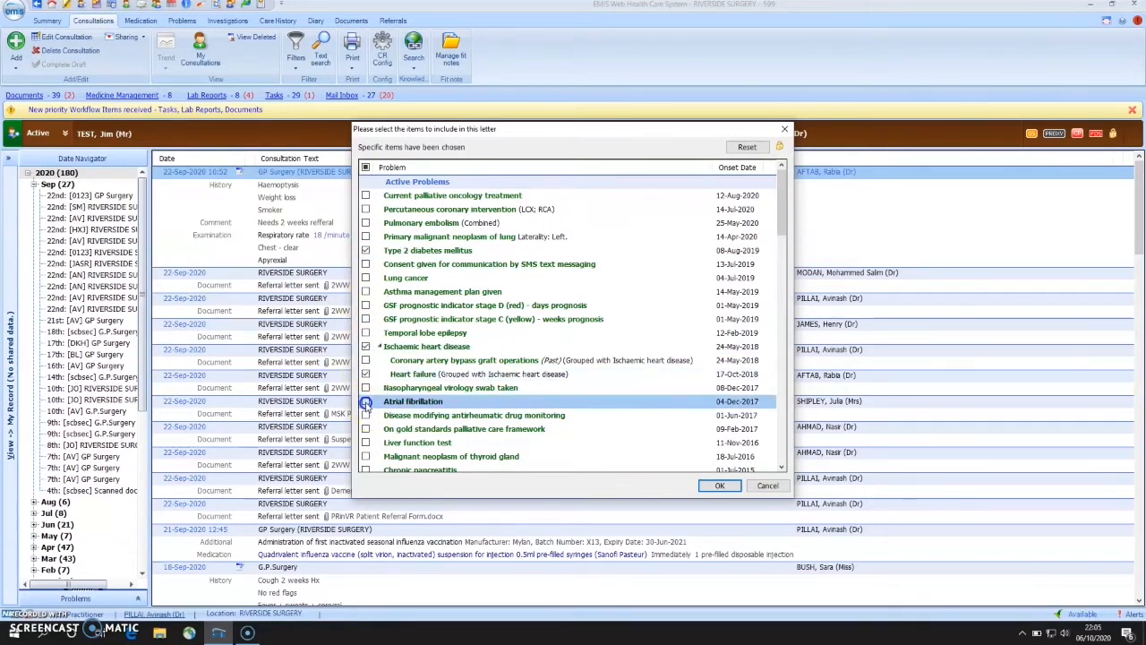
{"action": "left_click", "coordinate": [719, 485]}
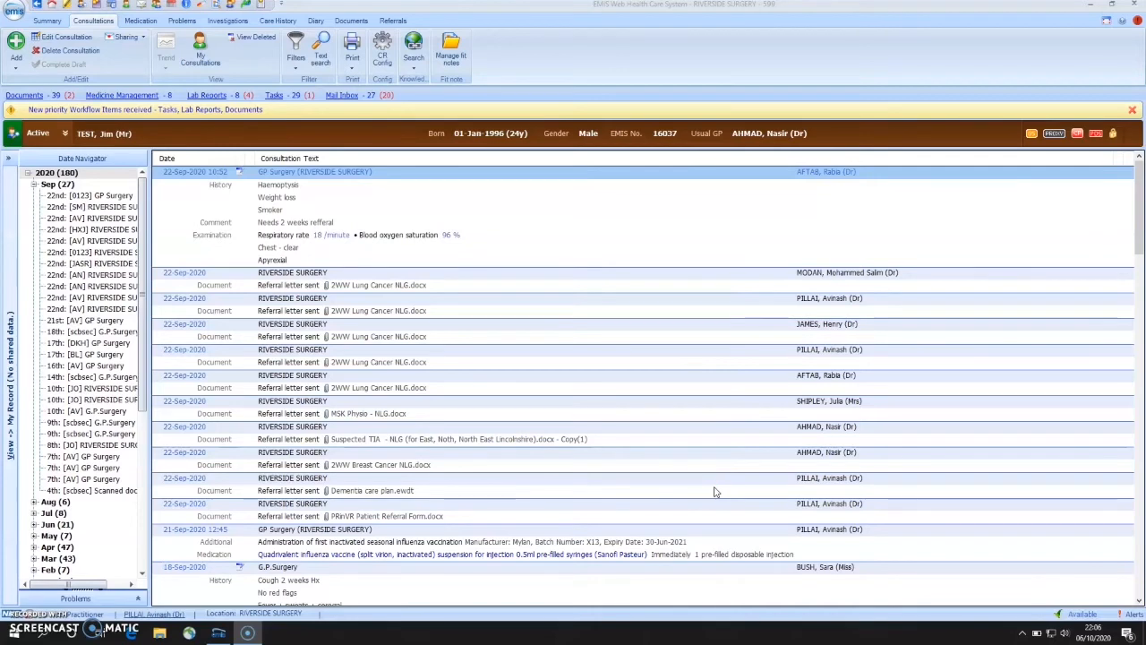
{"action": "double_click", "coordinate": [715, 491]}
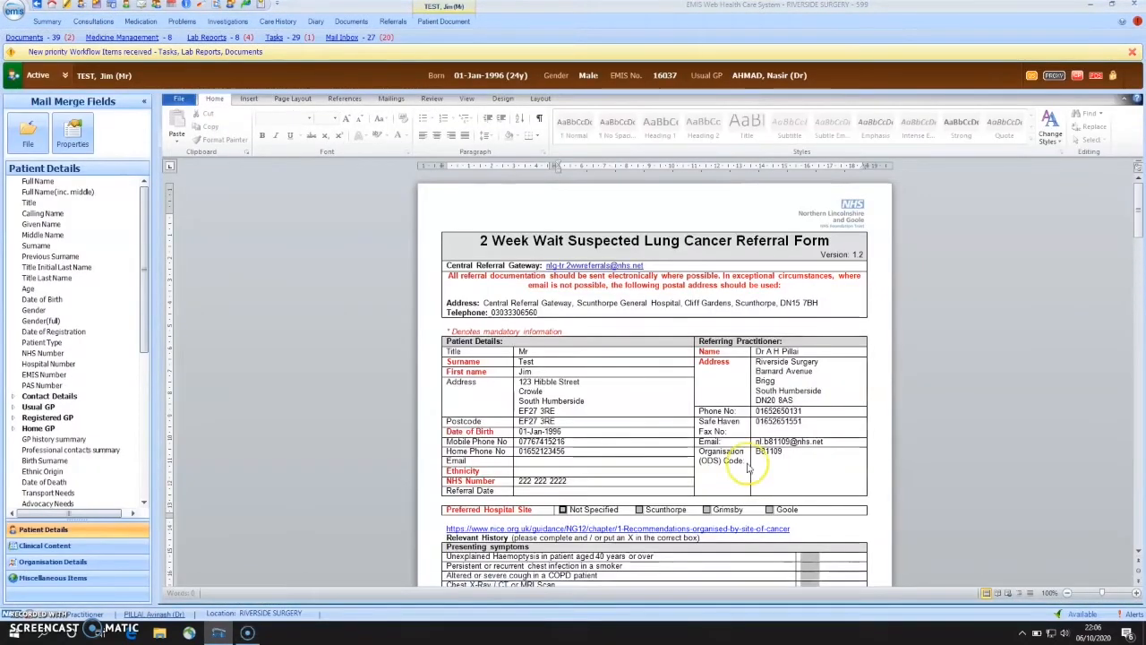
Step: Mark the preferred hospital site as Not Specified and answer Yes for unexplained haemoptysis and for altered or severe cough in COPD
{"action": "scroll", "coordinate": [864, 353], "scroll_direction": "down", "scroll_amount": 3}
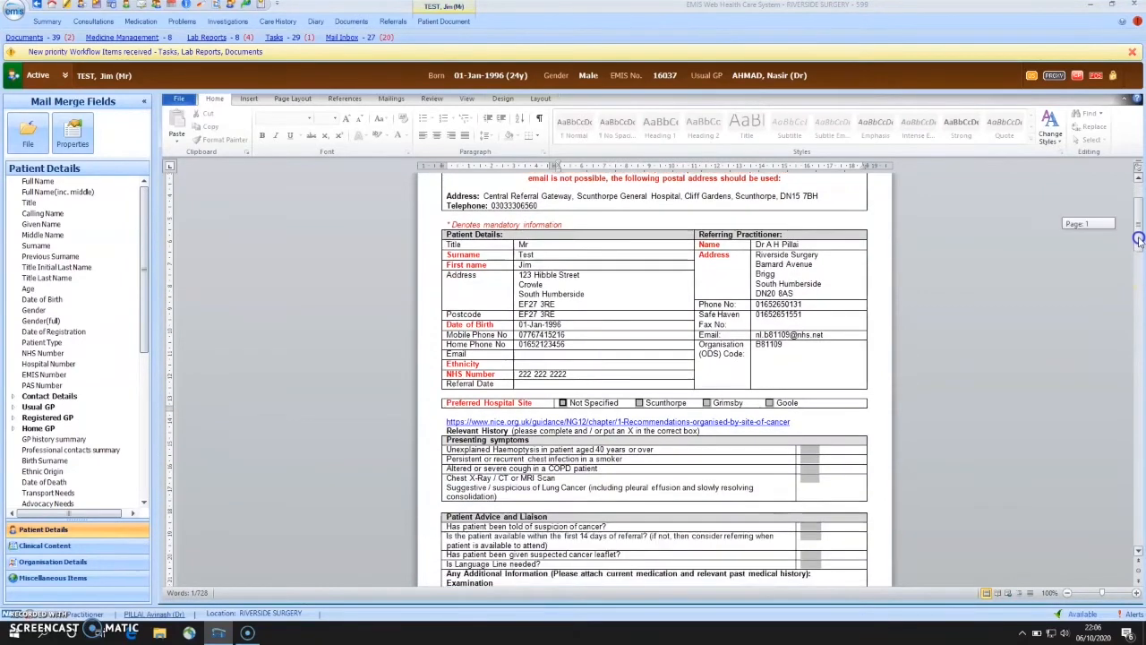
{"action": "left_click", "coordinate": [562, 381]}
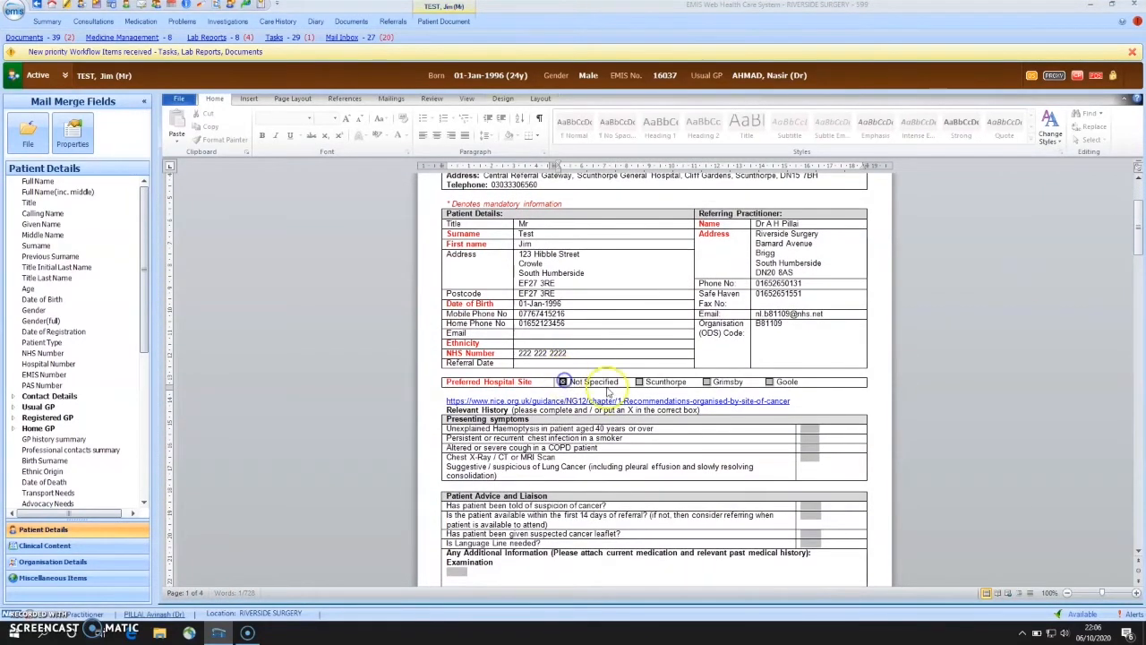
{"action": "left_click", "coordinate": [806, 433]}
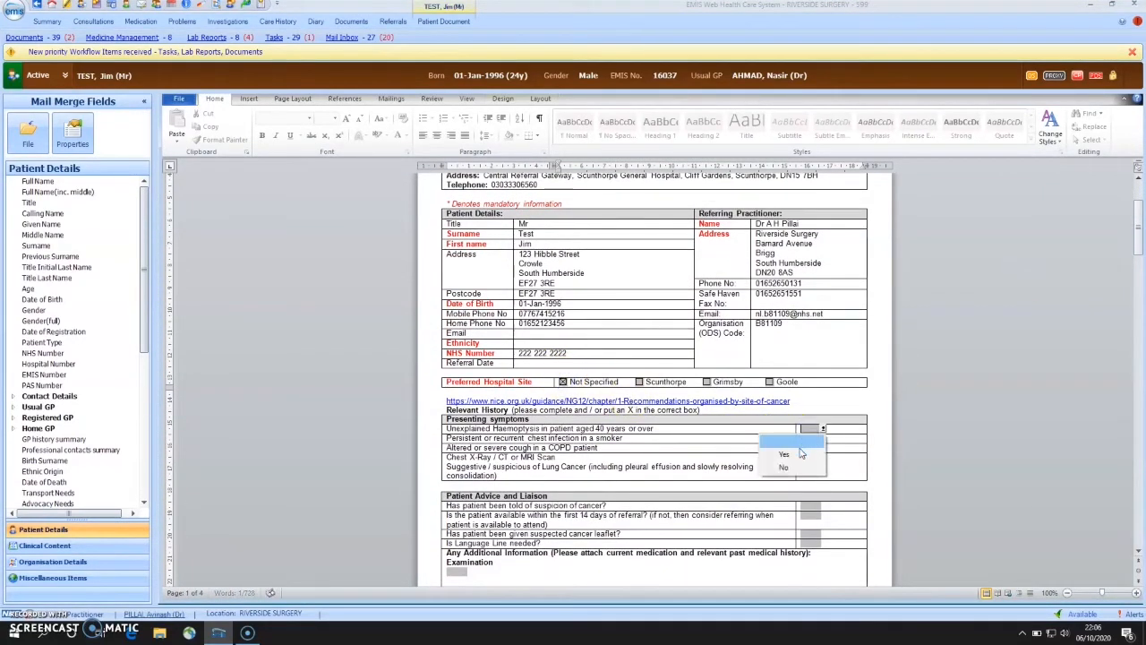
{"action": "left_click", "coordinate": [785, 454]}
{"action": "left_click", "coordinate": [811, 449]}
{"action": "left_click", "coordinate": [784, 473]}
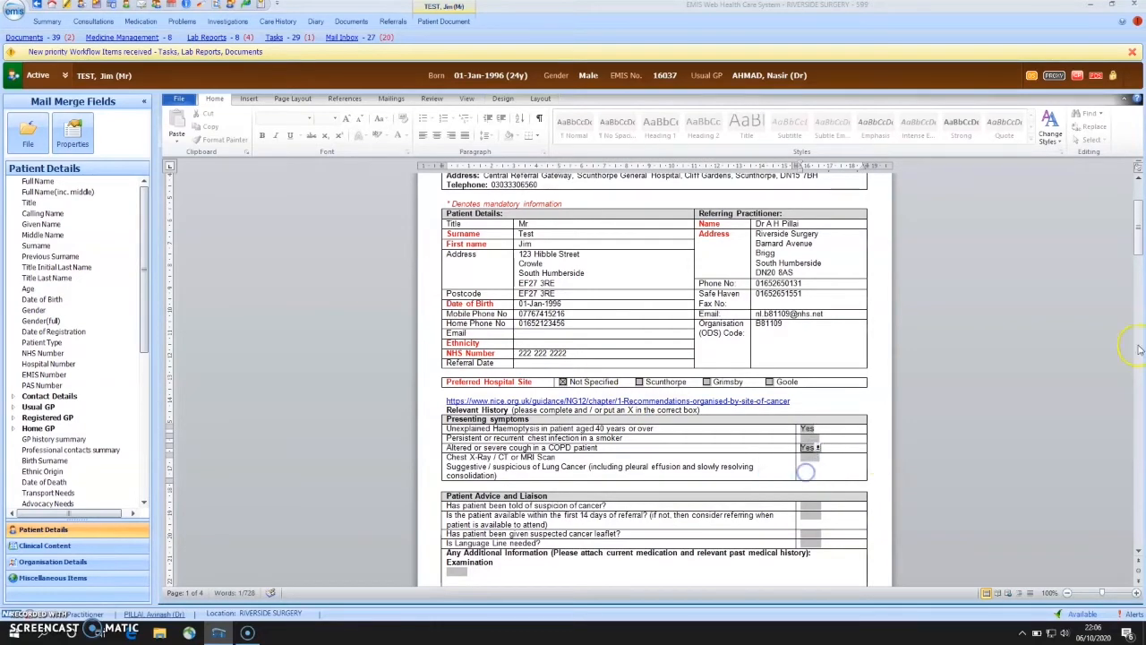
Step: Check the merged history, consultations and remaining pages of the lung cancer referral form, and save and close it
{"action": "left_click_drag", "start_coordinate": [1139, 237], "coordinate": [1134, 319]}
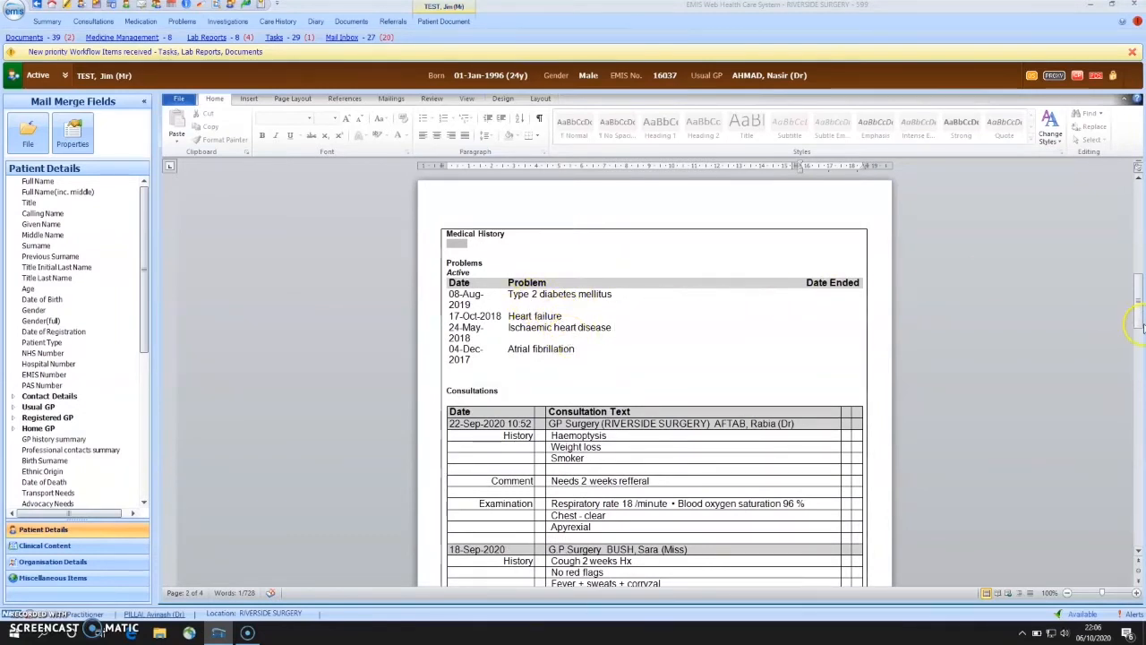
{"action": "left_click_drag", "start_coordinate": [1136, 316], "coordinate": [1138, 331]}
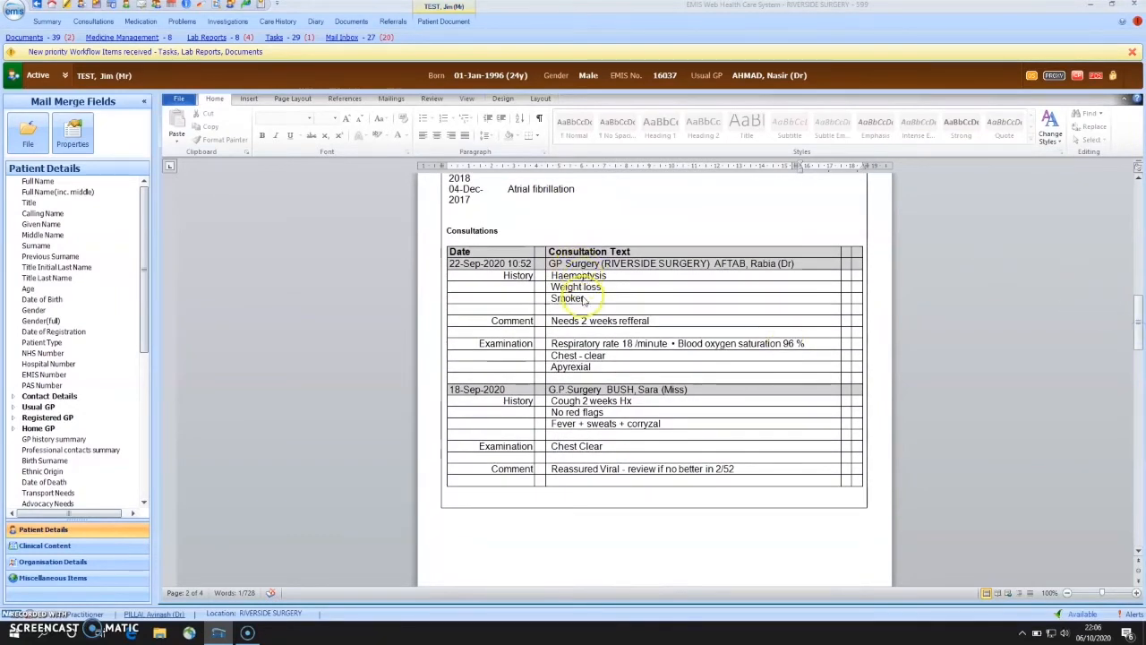
{"action": "left_click_drag", "start_coordinate": [1131, 337], "coordinate": [1119, 486]}
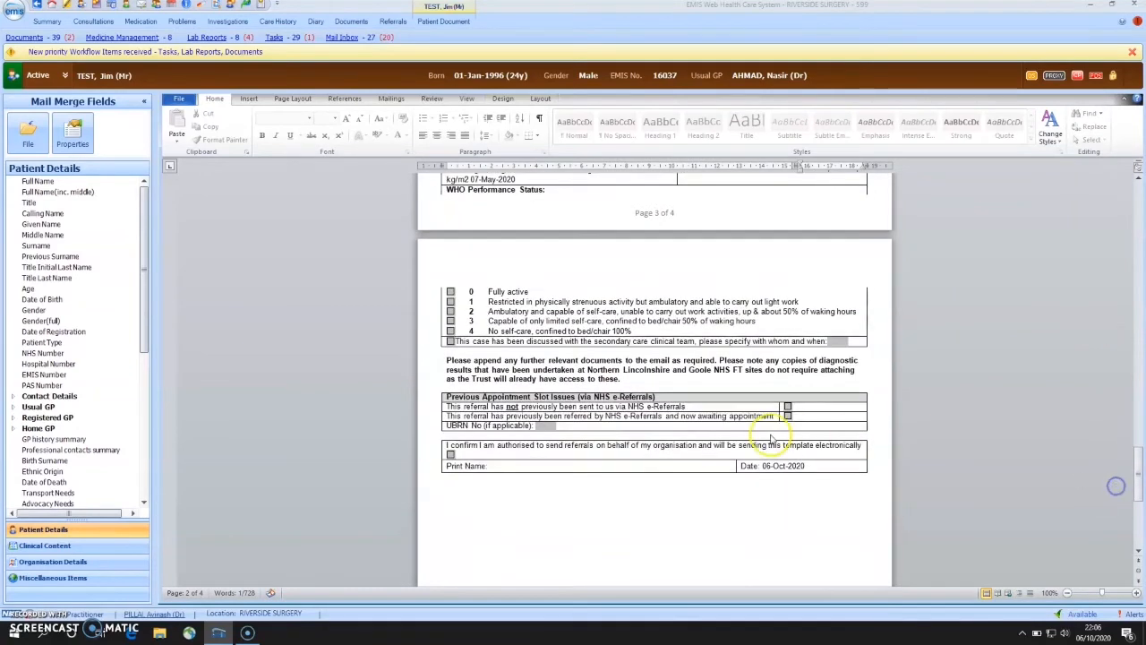
{"action": "left_click", "coordinate": [27, 132]}
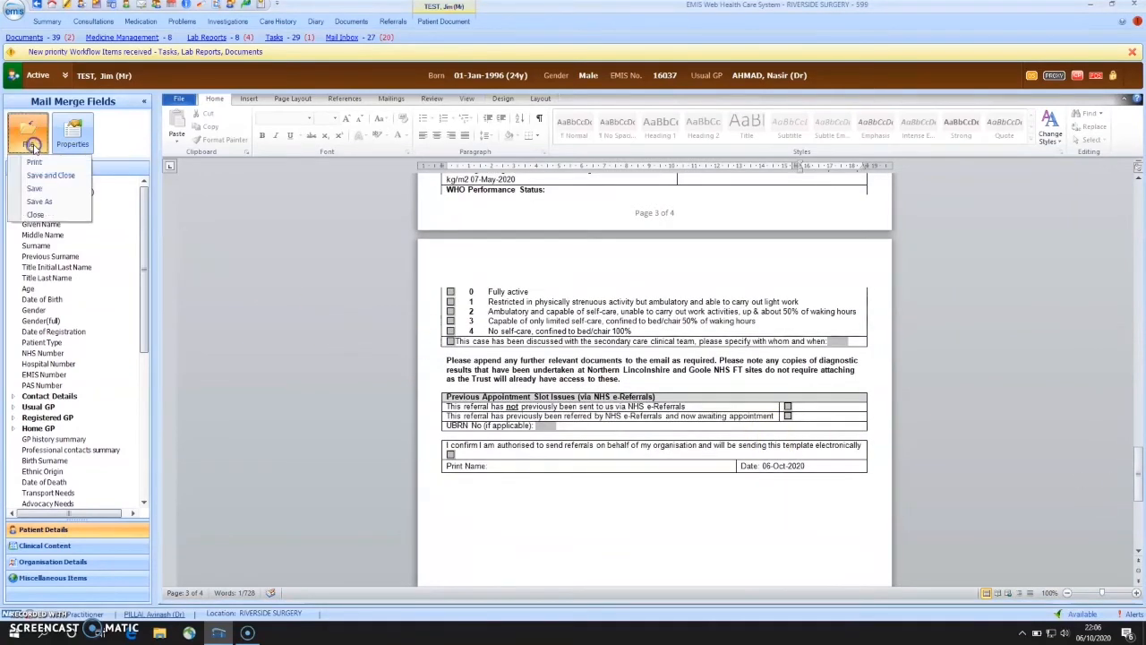
{"action": "left_click", "coordinate": [55, 175]}
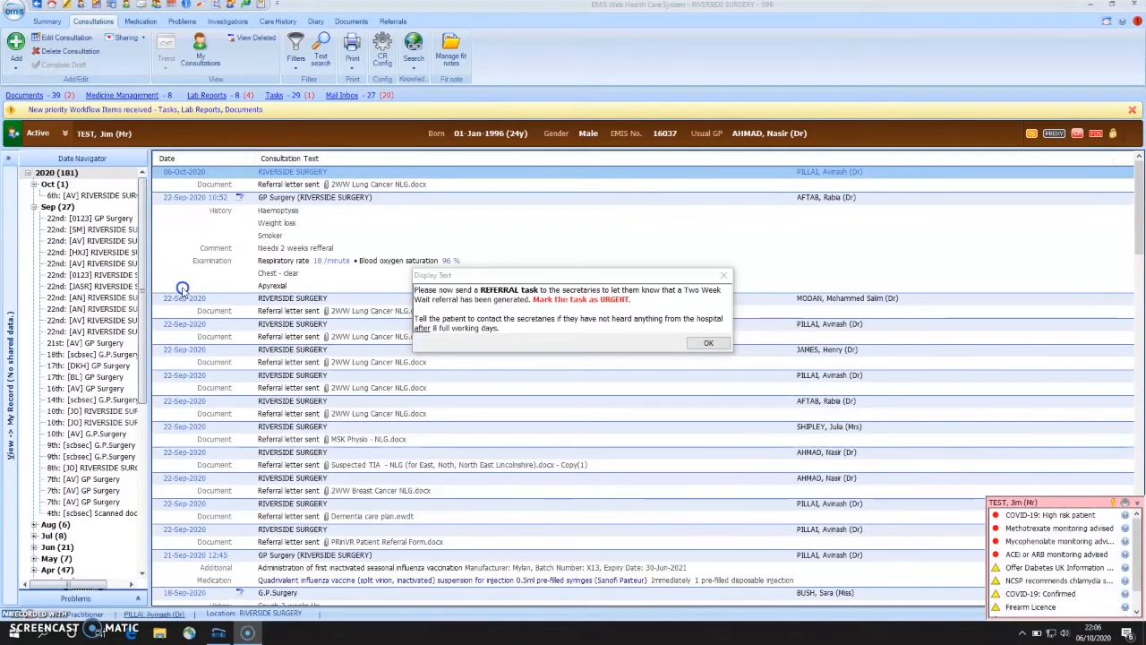
Step: Finish the referral protocol by acknowledging its reminder messages and cancelling the new user task without sending it
{"action": "left_click", "coordinate": [703, 345]}
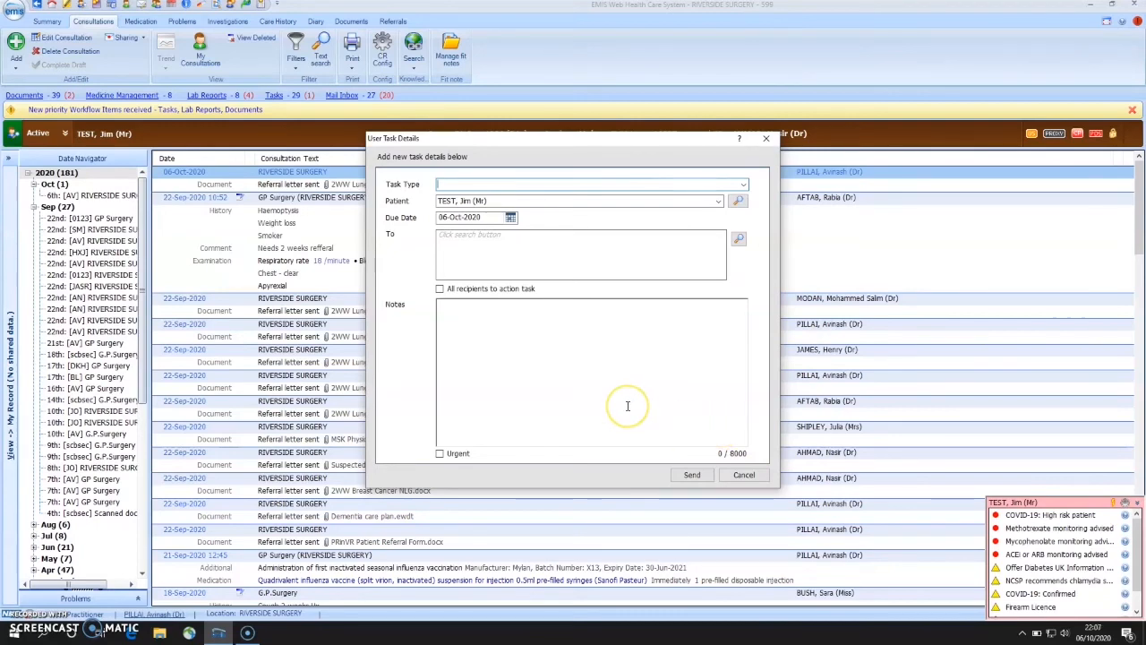
{"action": "left_click", "coordinate": [739, 476]}
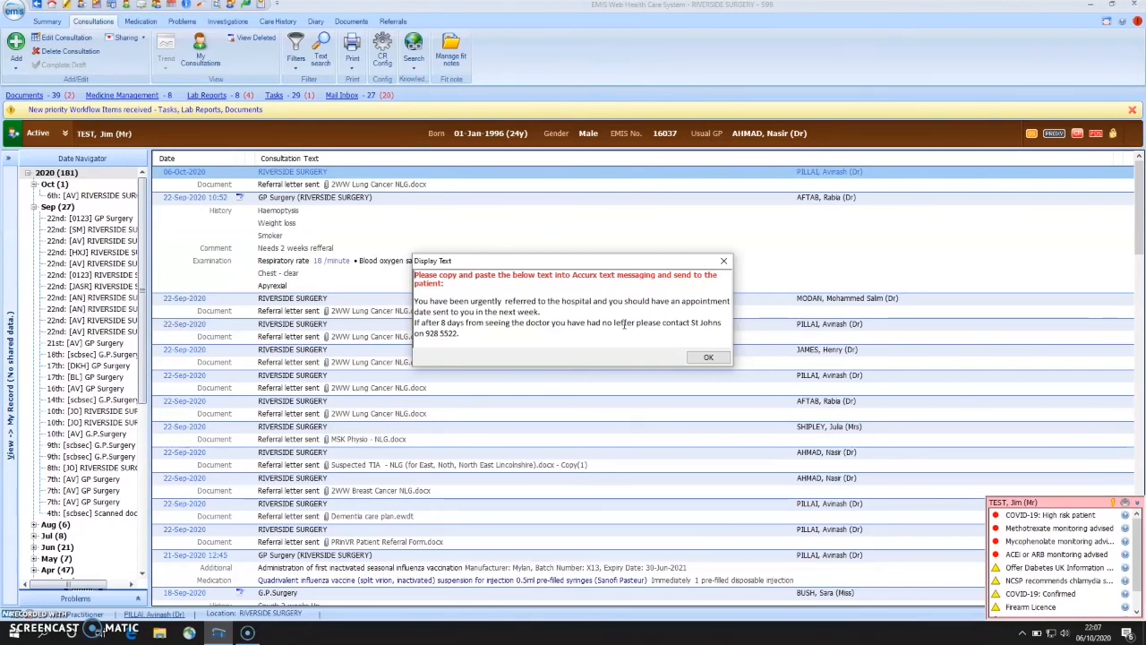
{"action": "left_click", "coordinate": [721, 358]}
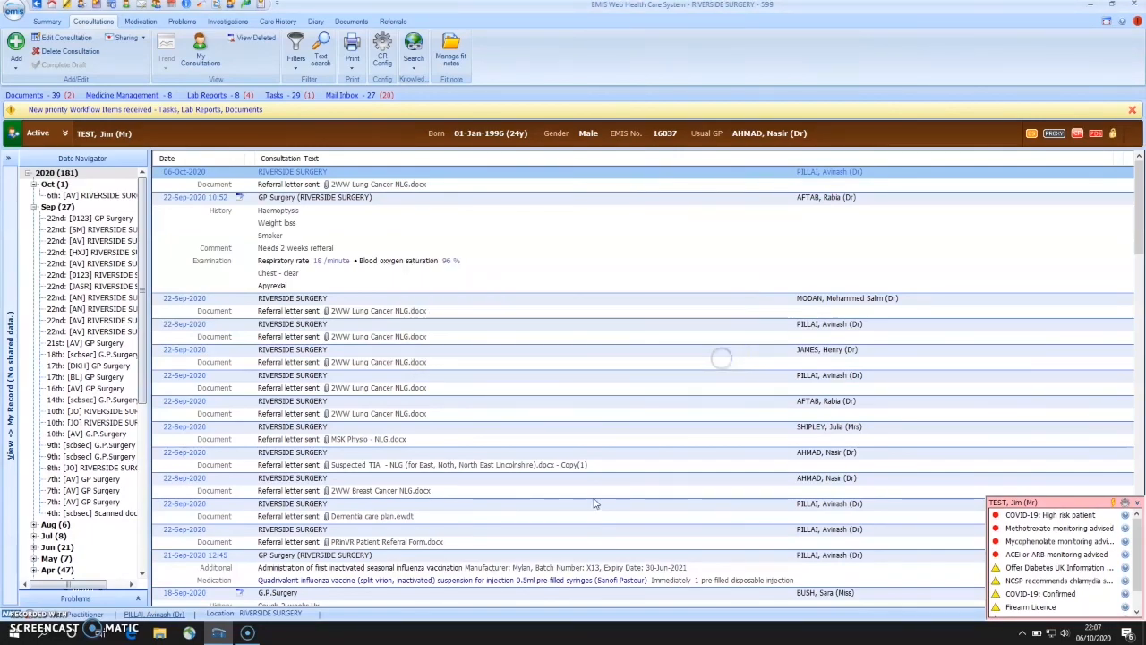